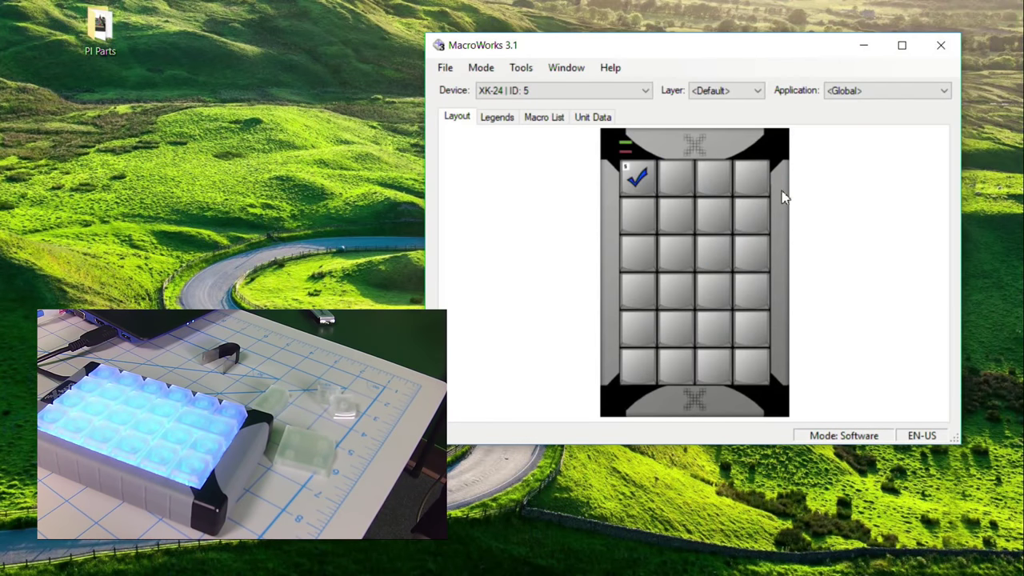
Select Buttons 017 and 018 and merge them with Apply Large Key
click(719, 329)
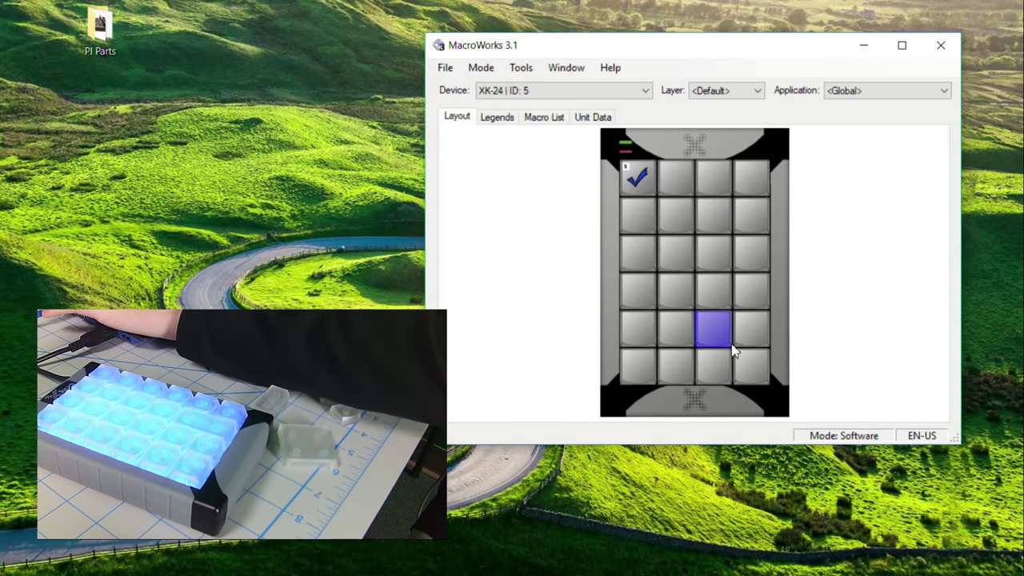
ctrl+click(720, 377)
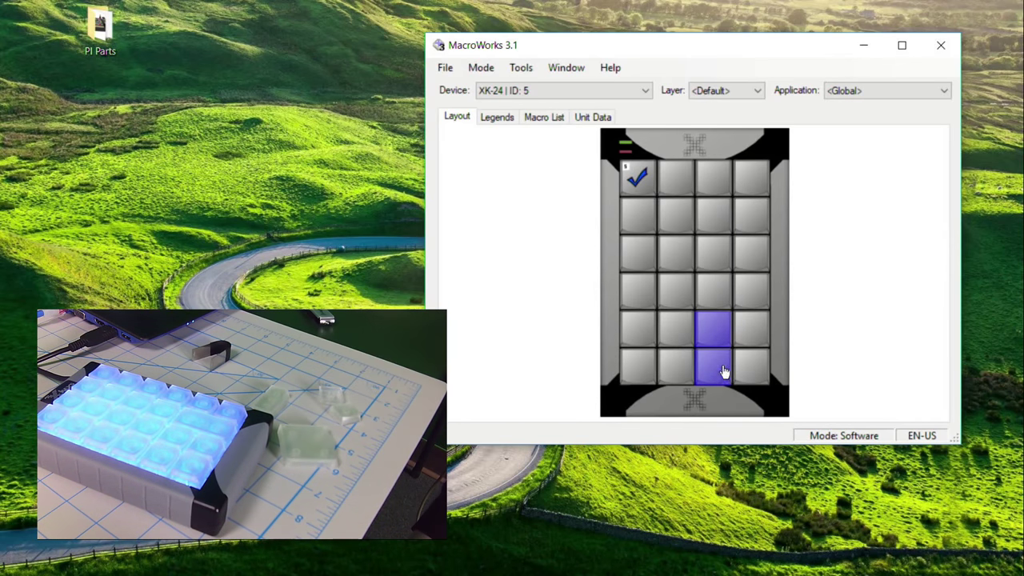
right_click(715, 341)
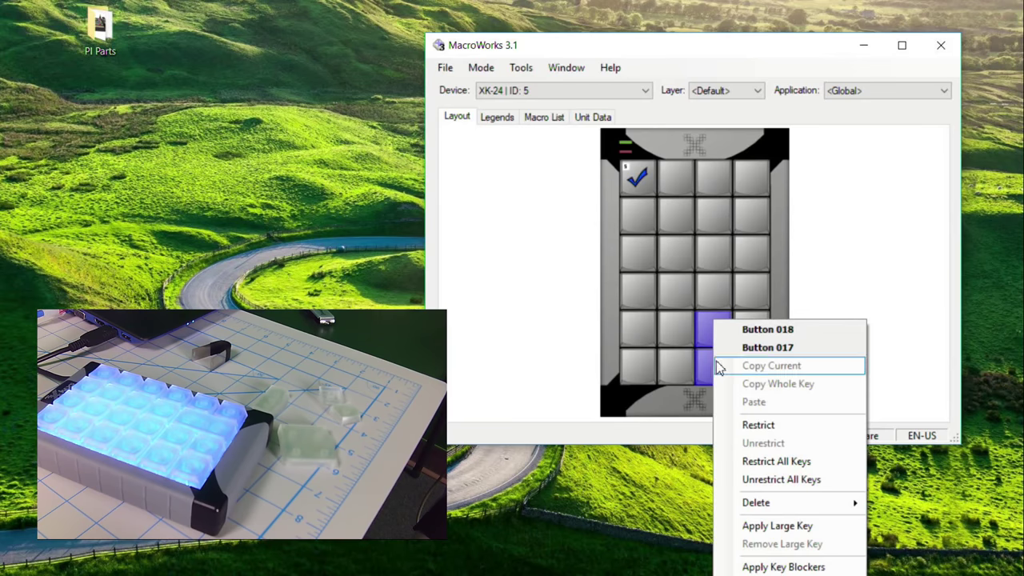
click(773, 527)
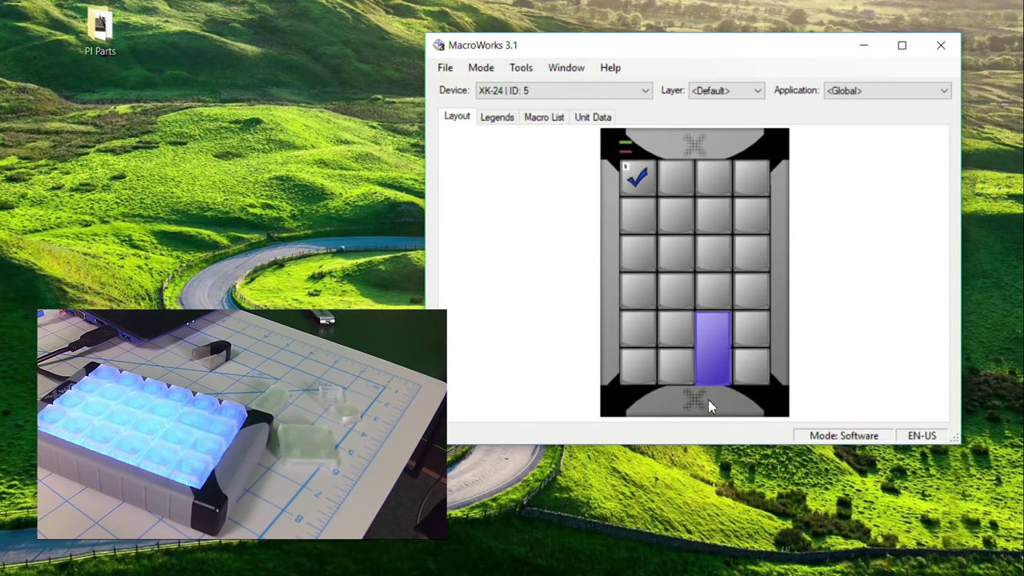
Open the Macro dialog for the Button 017 large key and move it into position
double_click(717, 342)
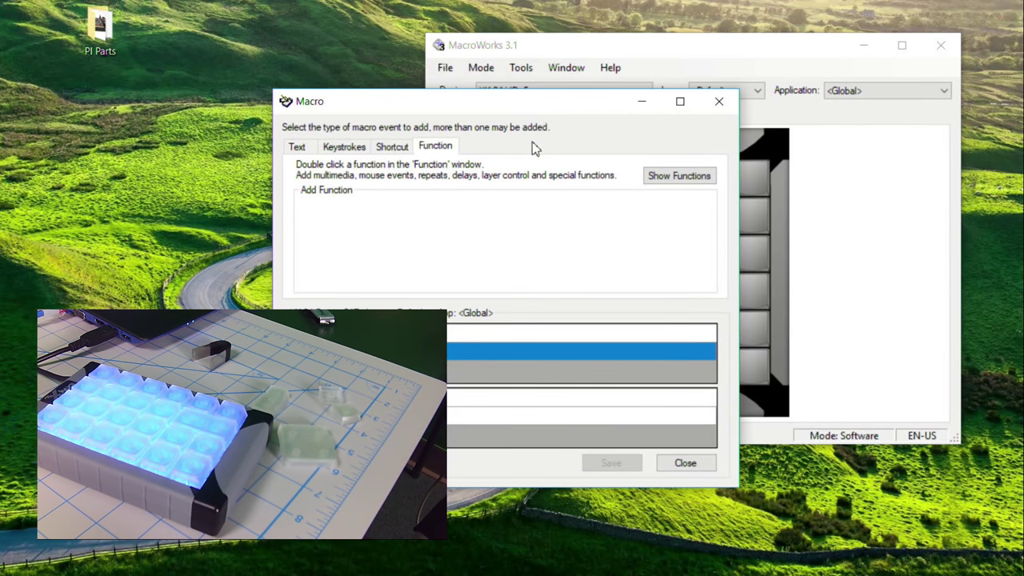
drag(544, 107, 747, 100)
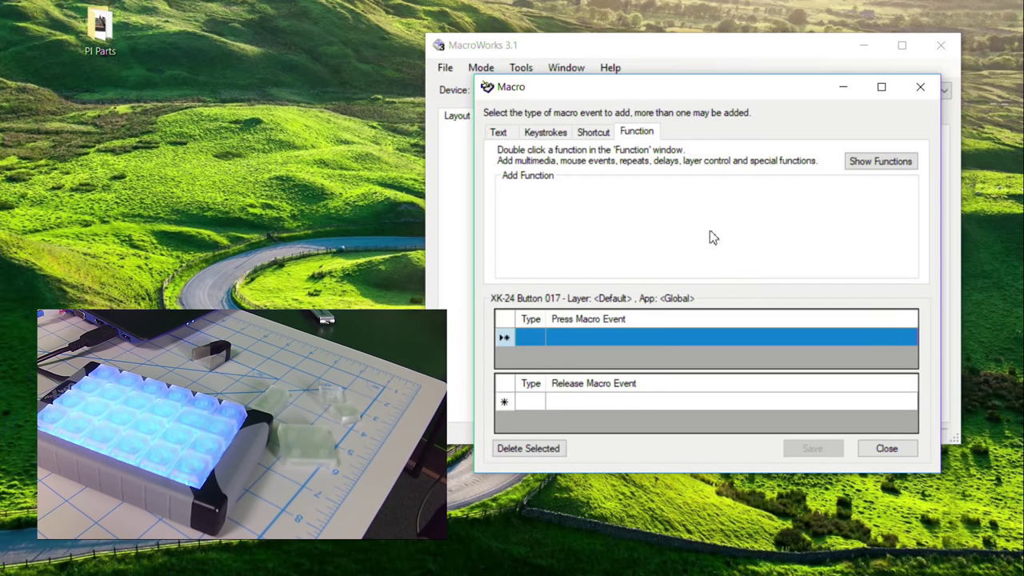
drag(649, 87, 529, 16)
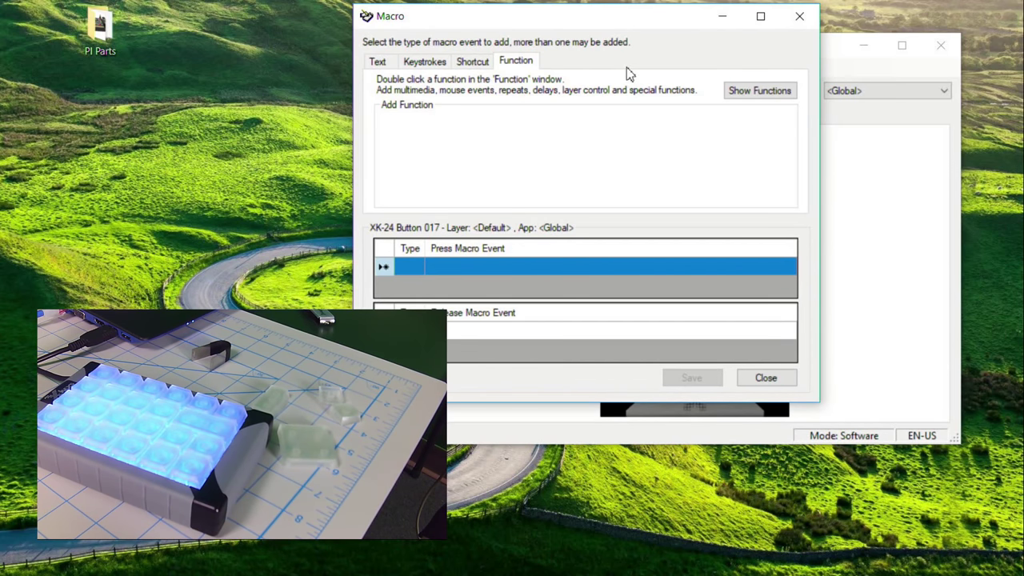
On the Text tab, enter test text 'lkjas;ldkf' and erase it again
click(381, 62)
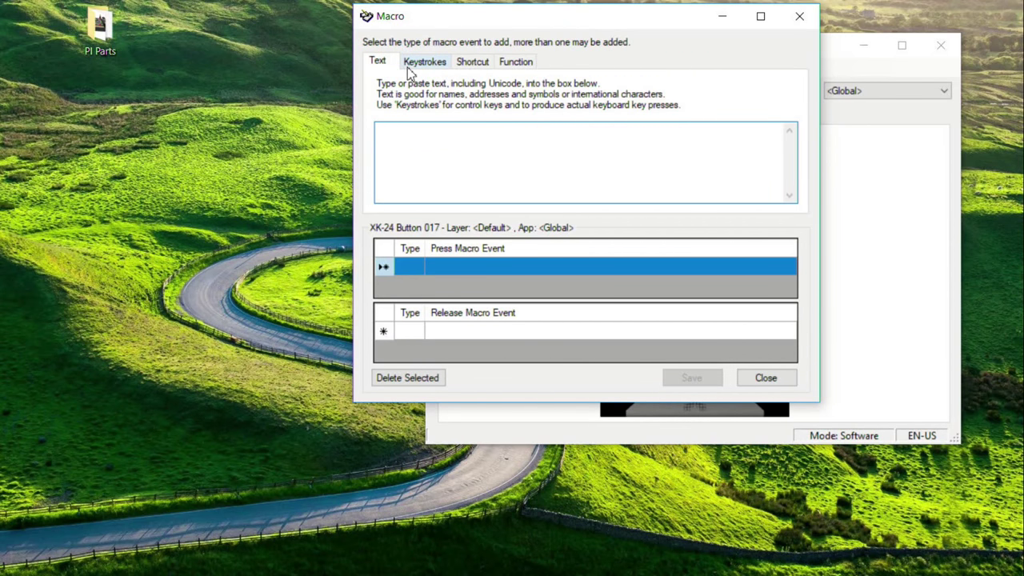
text(lkjas;ldkf)
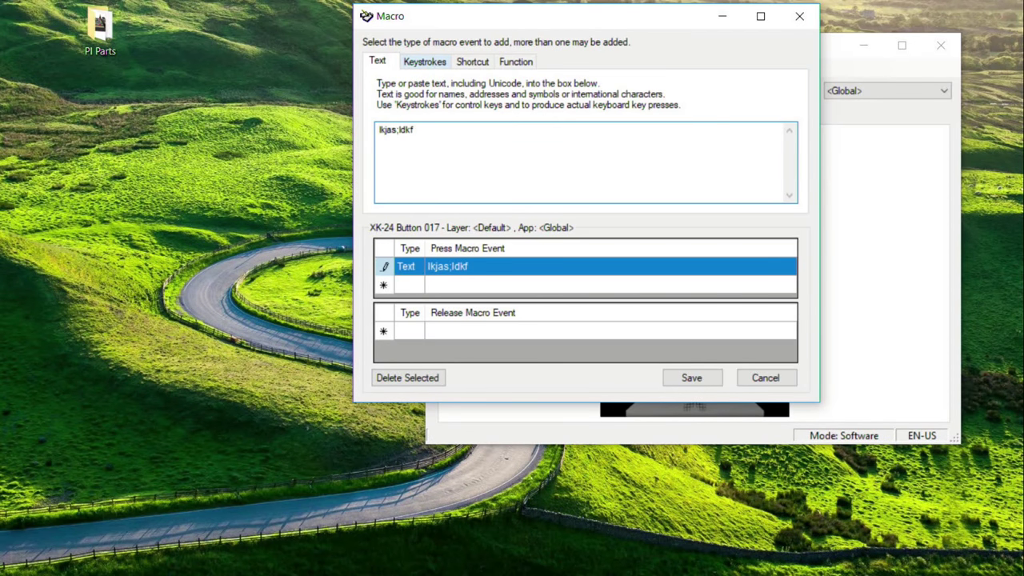
key(BackSpace)
key(BackSpace)
key(BackSpace)
key(BackSpace)
key(BackSpace)
key(BackSpace)
key(BackSpace)
key(BackSpace)
key(BackSpace)
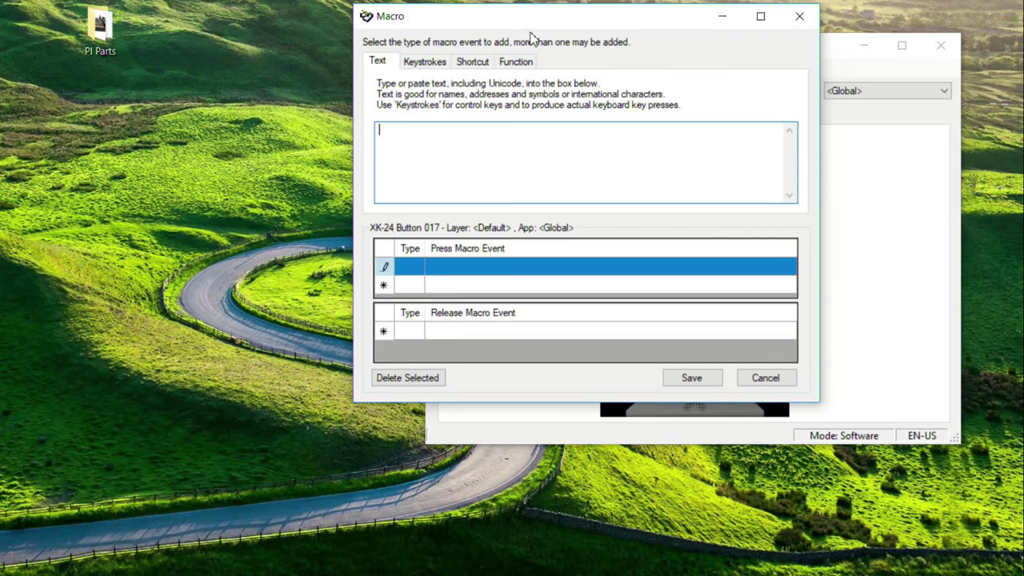
Record Ctrl+X on the Keystrokes tab, delete it, then view the Shortcut options
click(439, 64)
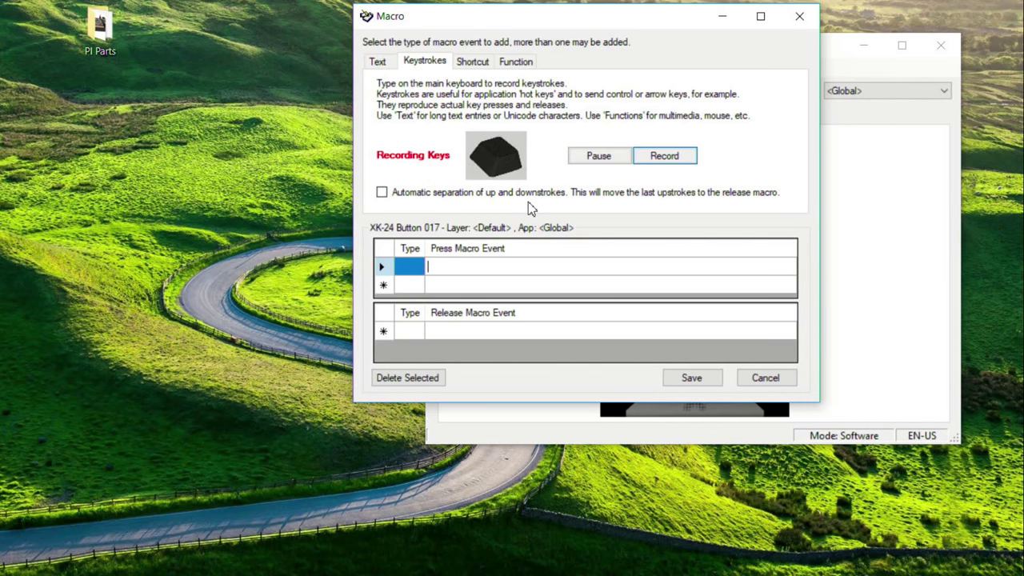
key(ctrl+x)
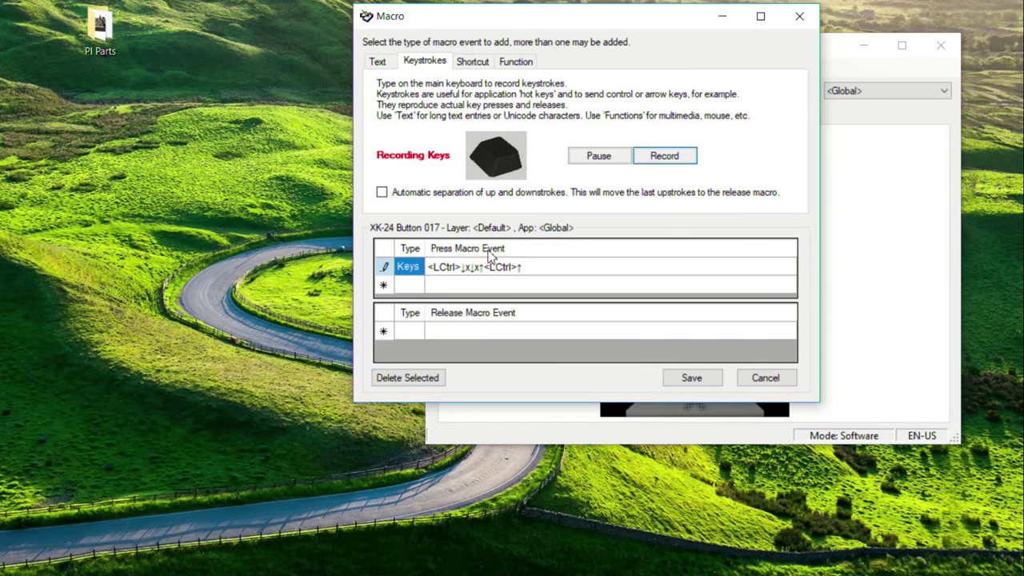
click(432, 379)
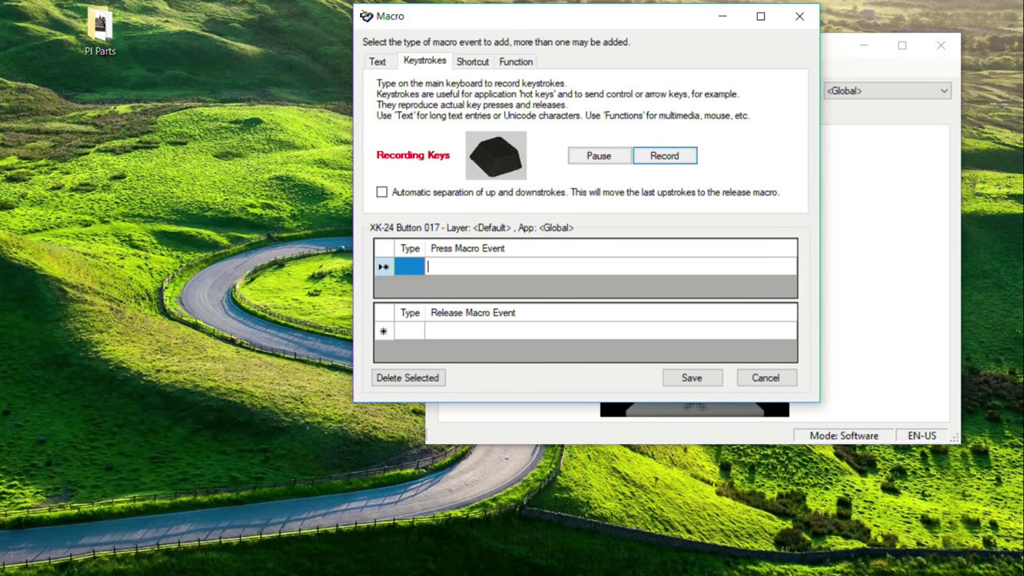
click(473, 64)
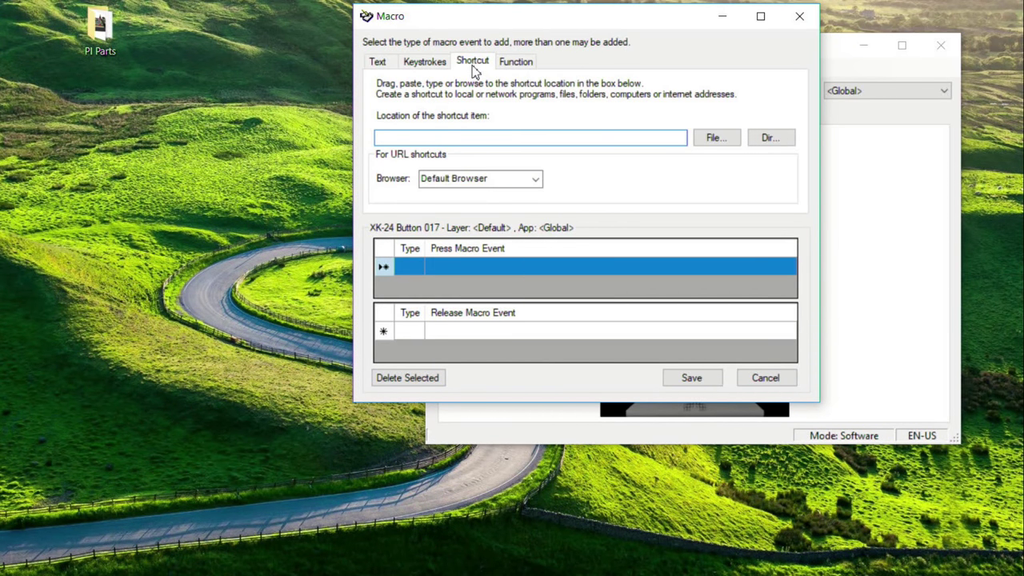
Open the file browser for the shortcut, look through it, and cancel without choosing
click(720, 138)
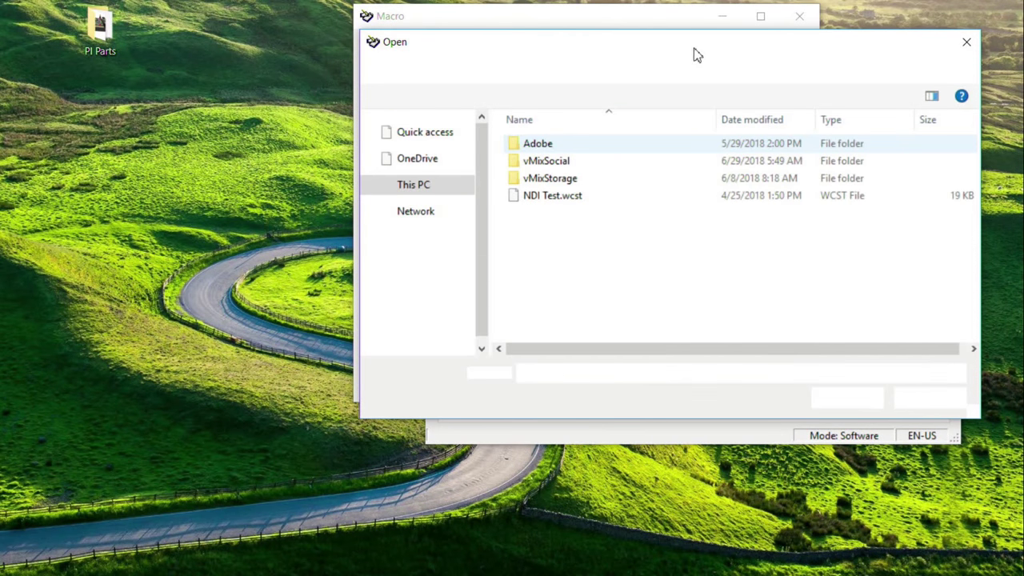
drag(694, 49, 542, 50)
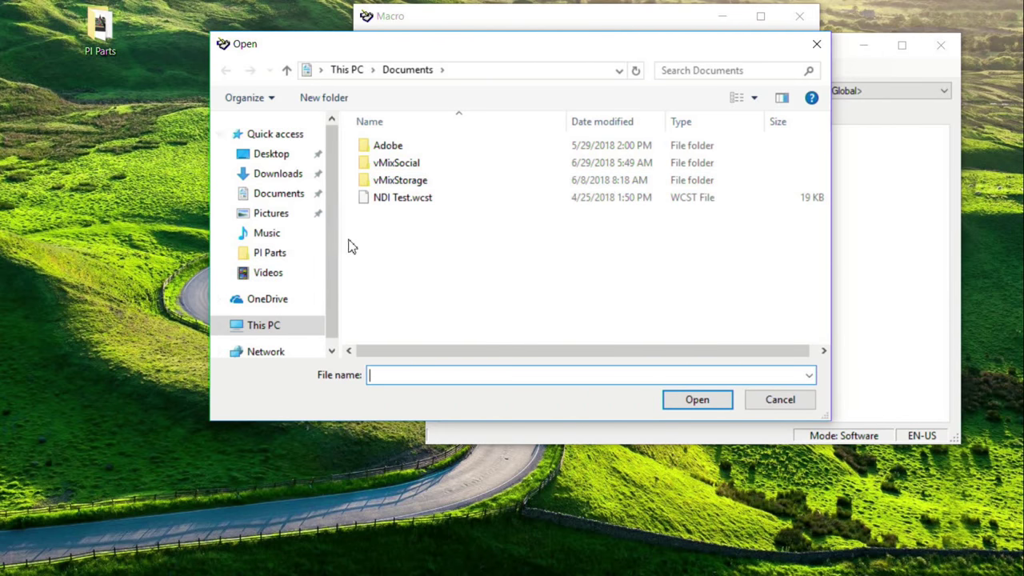
scroll(327, 270, down, 1)
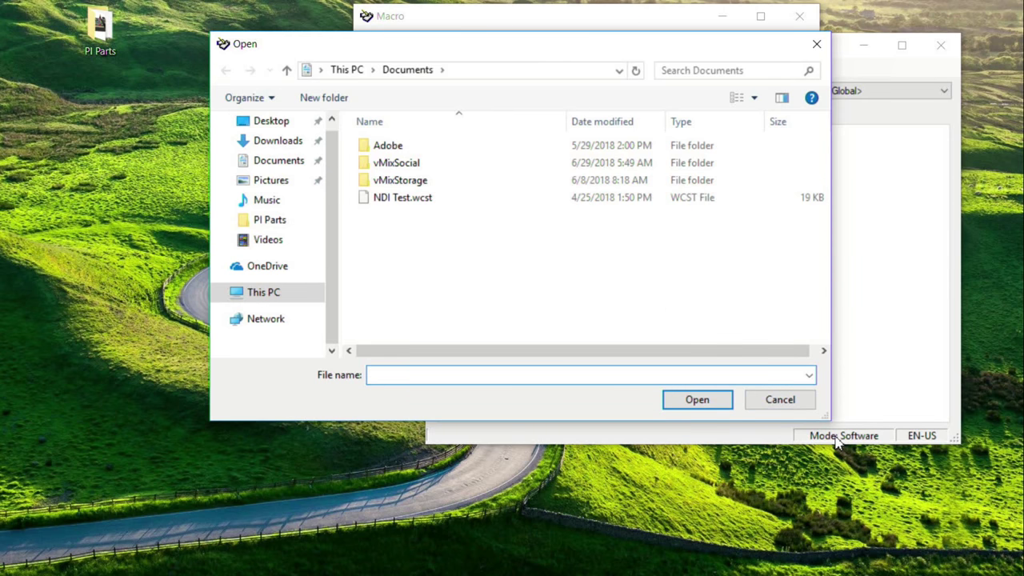
click(800, 409)
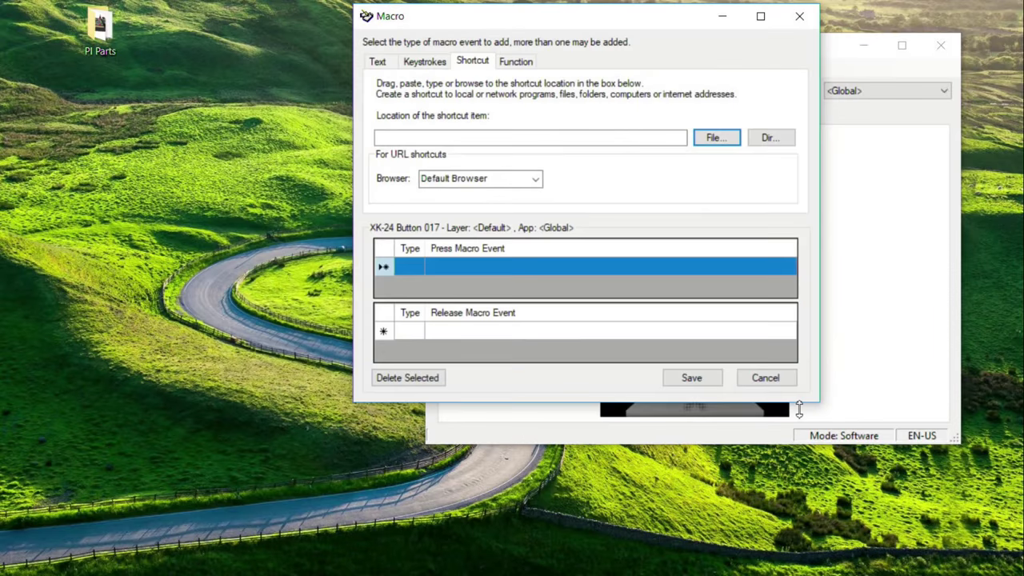
Open the Browse For Folder dialog and close it with no folder selected
click(770, 138)
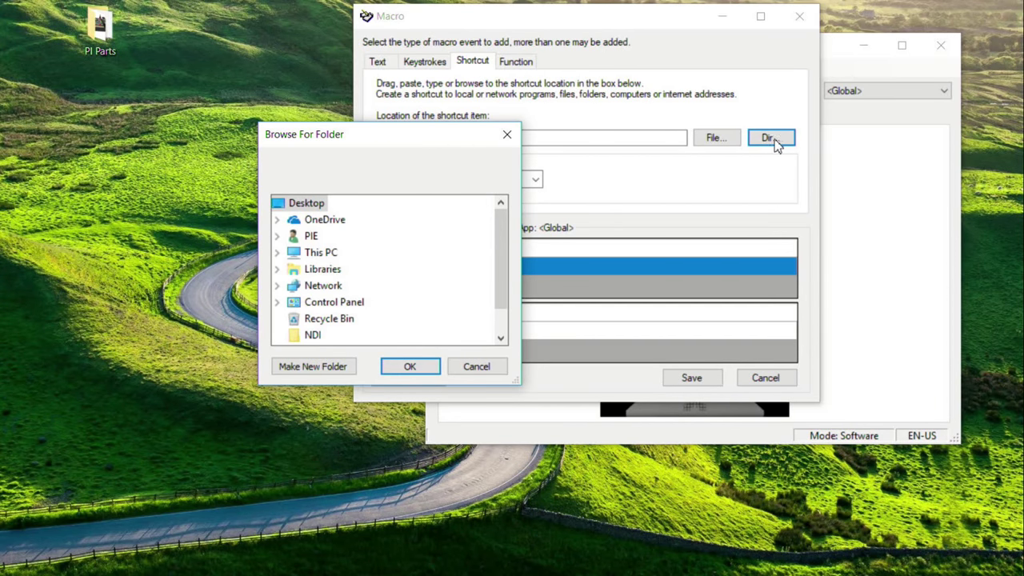
mouse_move(498, 222)
mouse_down()
mouse_move(504, 240)
mouse_move(510, 232)
mouse_move(504, 238)
mouse_up()
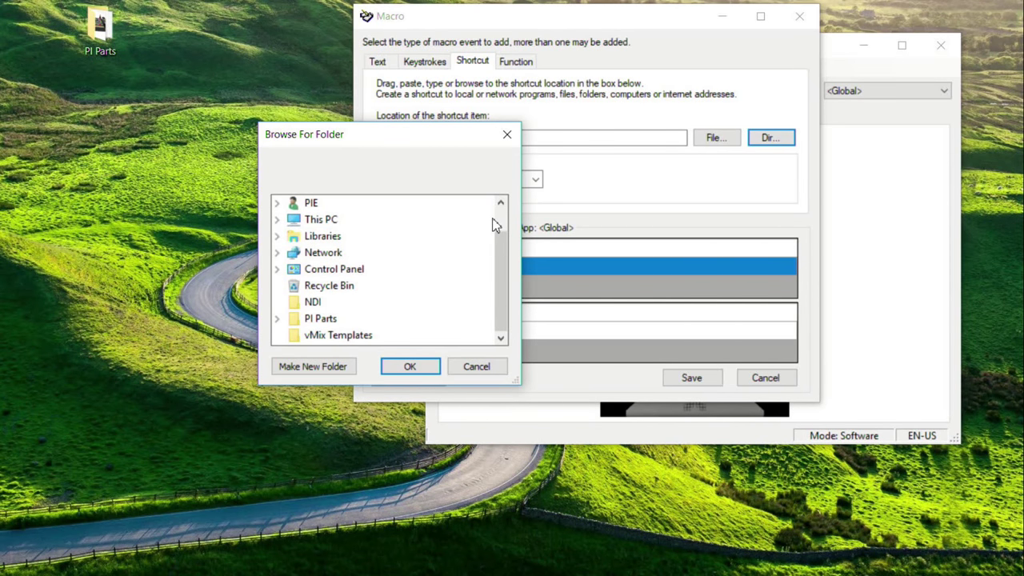
click(515, 139)
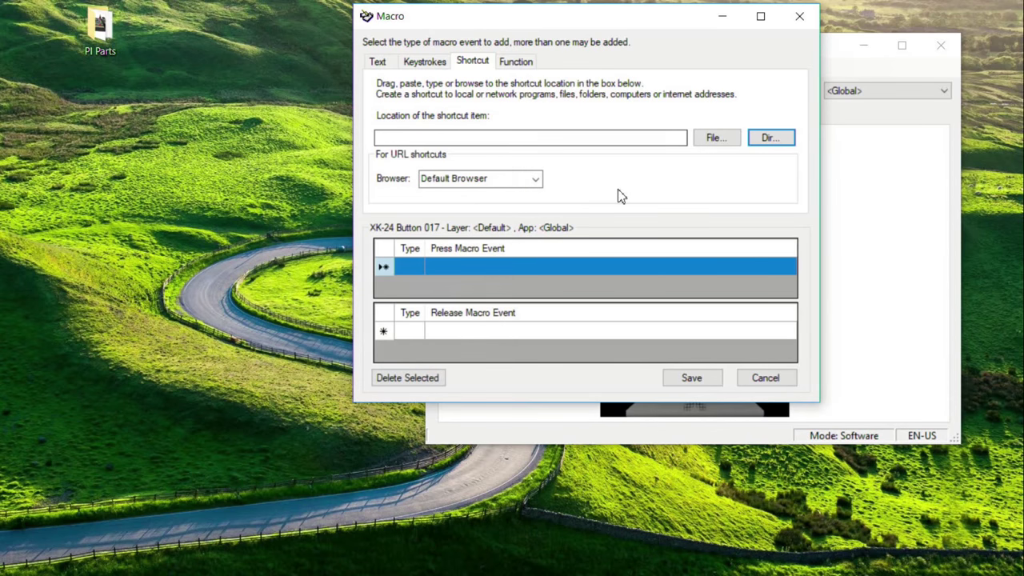
Show the Functions list from the Function tab and expand then collapse F13-F24
click(525, 62)
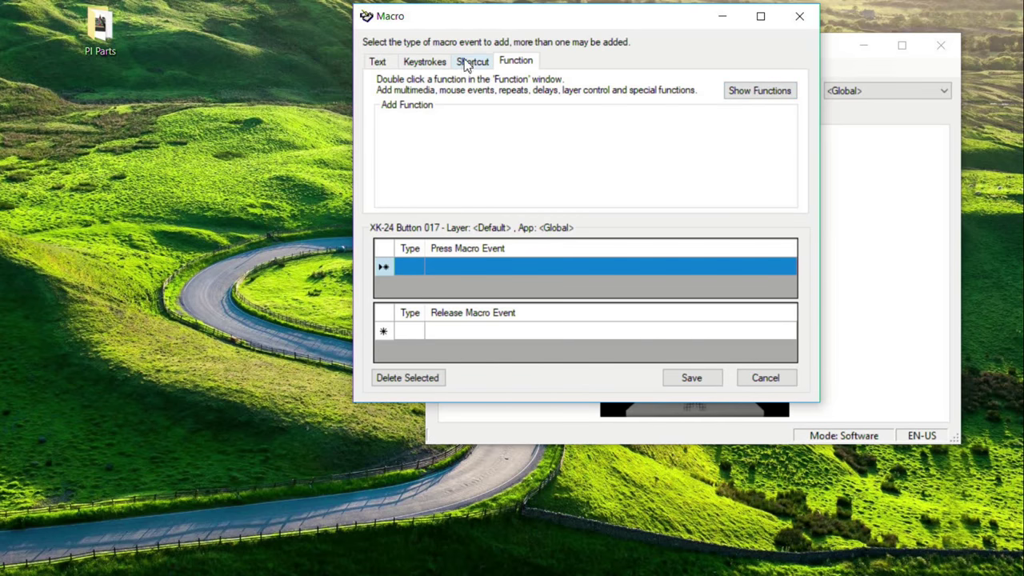
click(753, 92)
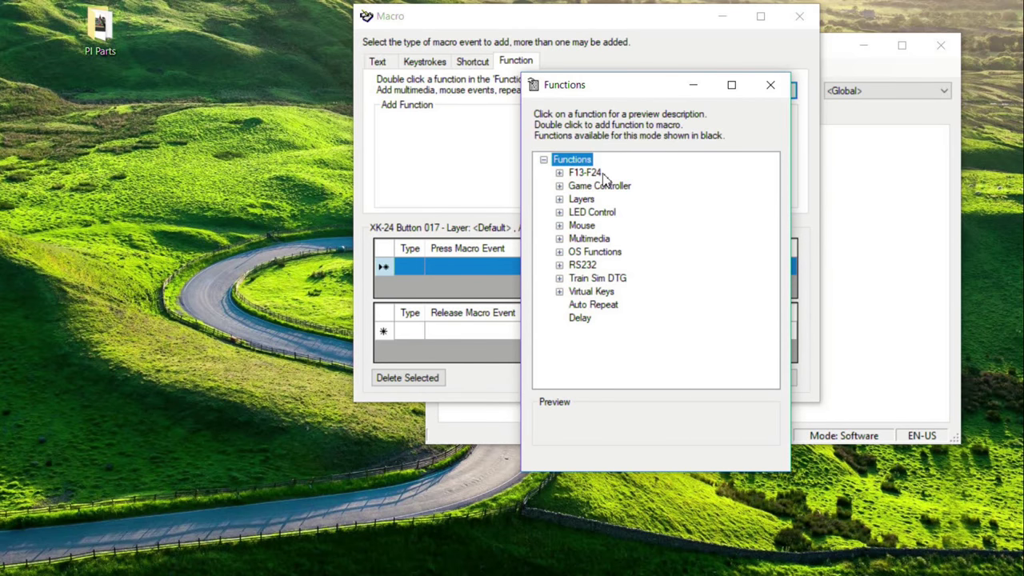
click(560, 173)
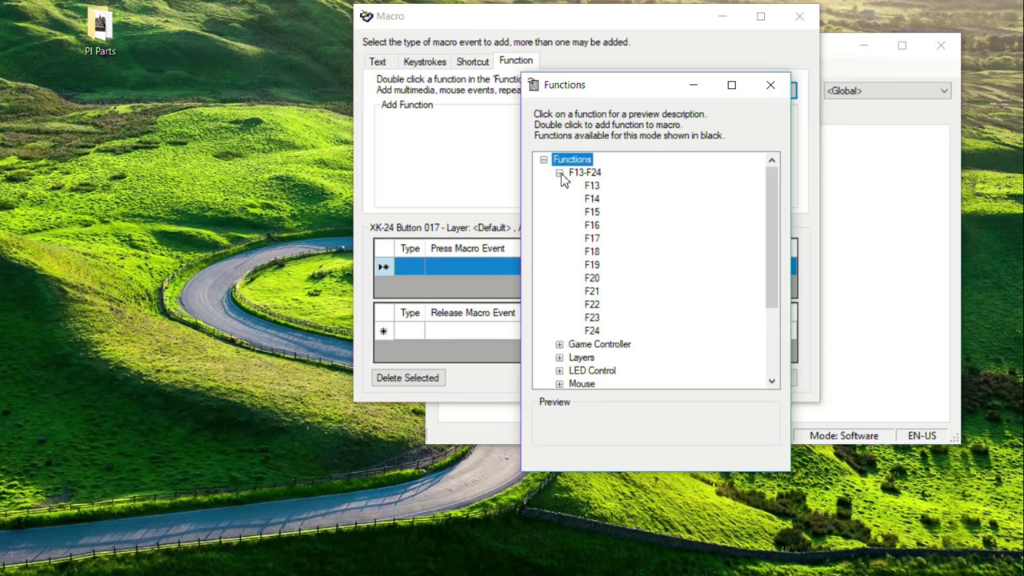
click(560, 173)
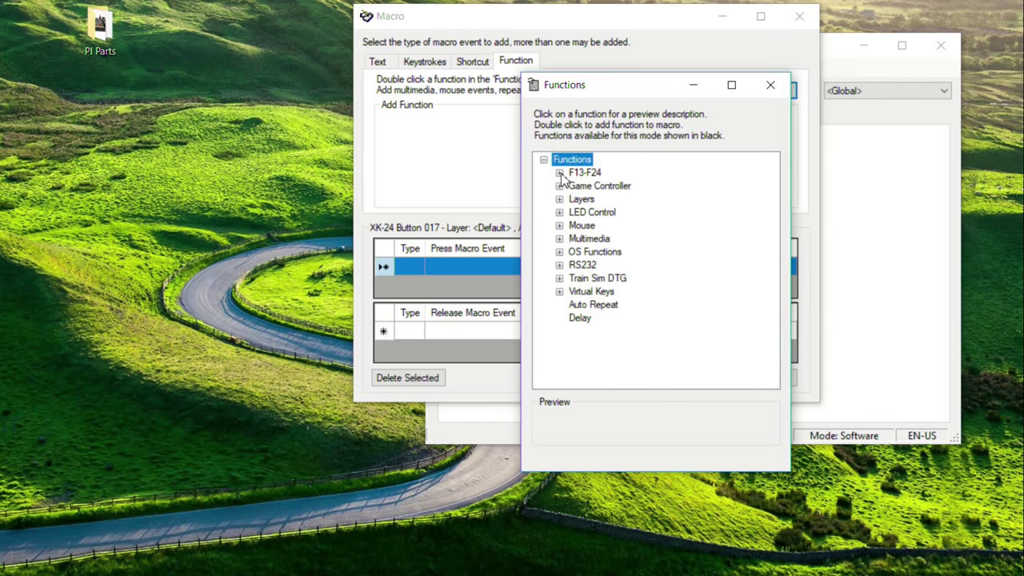
Expand the Game Controller group to review its joystick functions, then collapse it
click(600, 189)
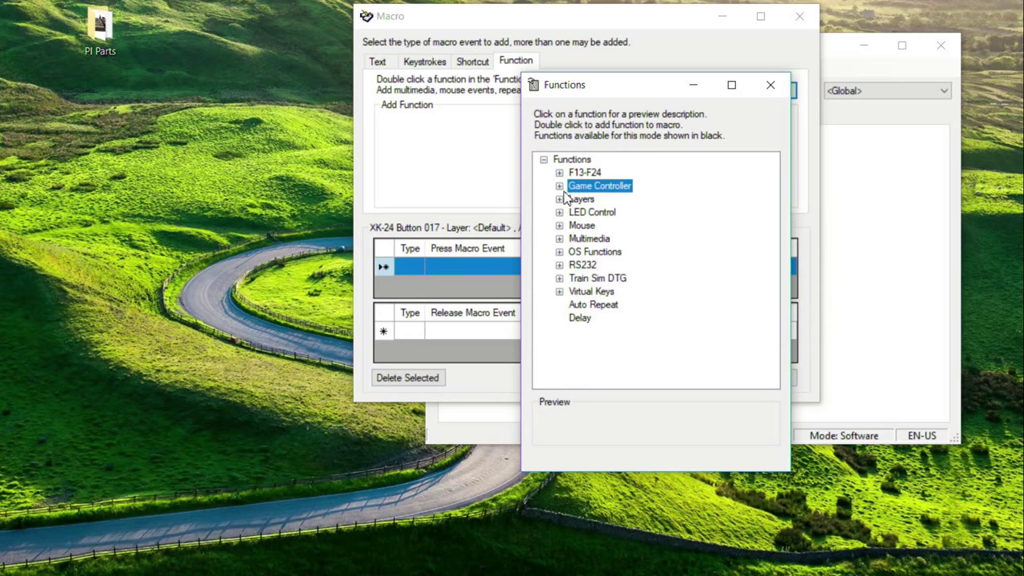
click(559, 186)
scroll(648, 231, down, 1)
scroll(648, 231, up, 1)
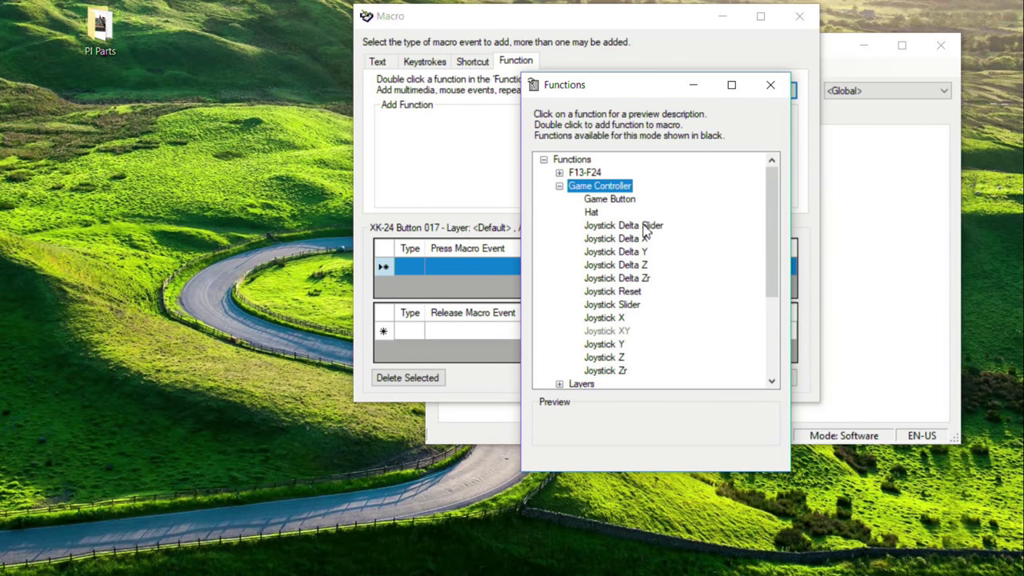
click(560, 186)
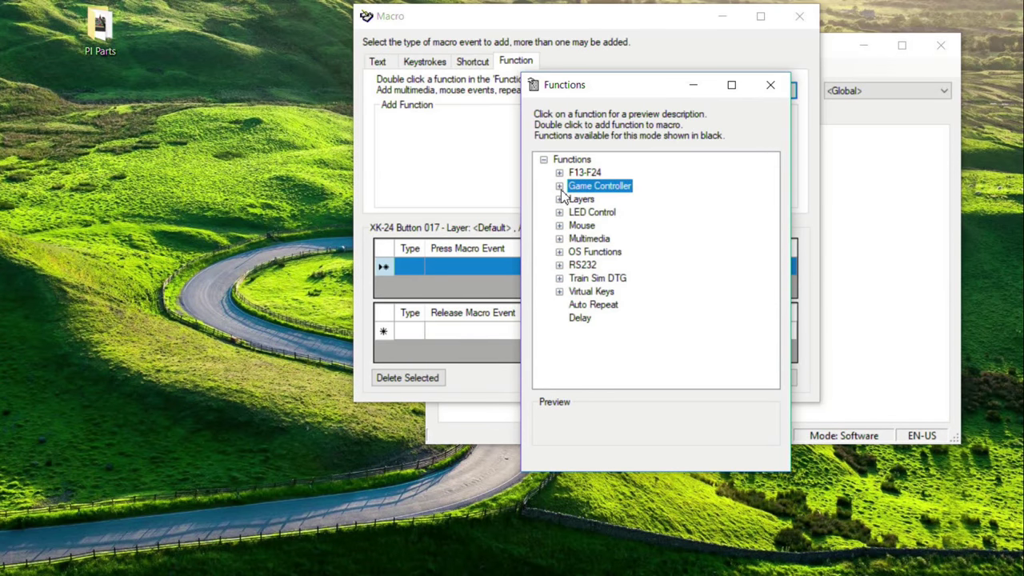
Expand and collapse Multimedia, then expand the OS Functions group
click(559, 238)
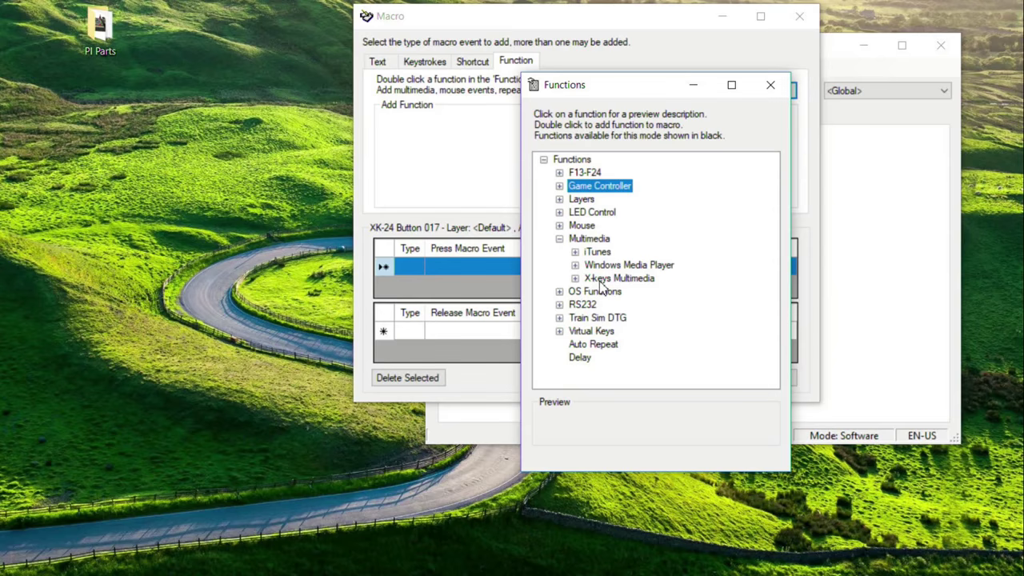
click(559, 240)
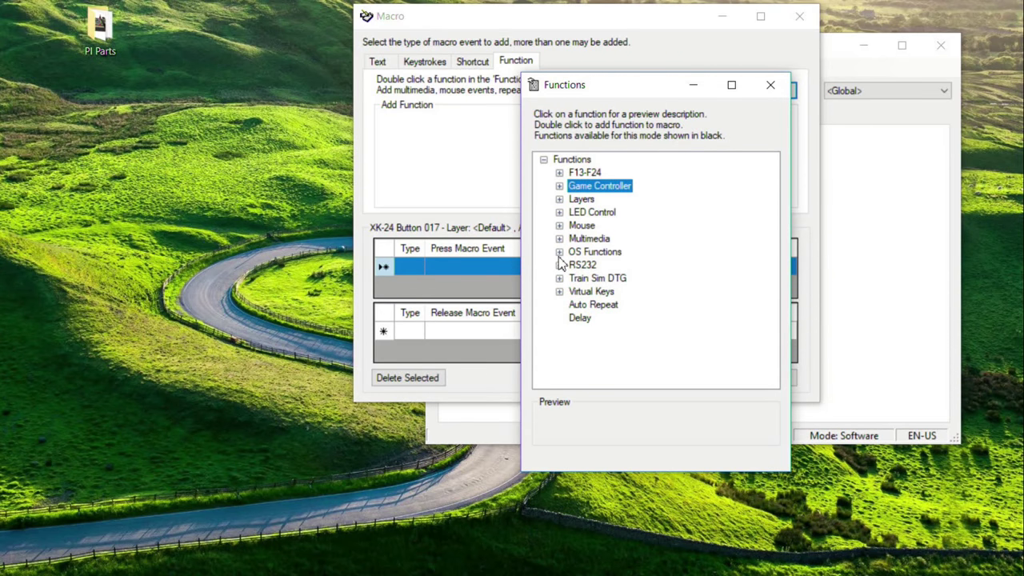
click(559, 251)
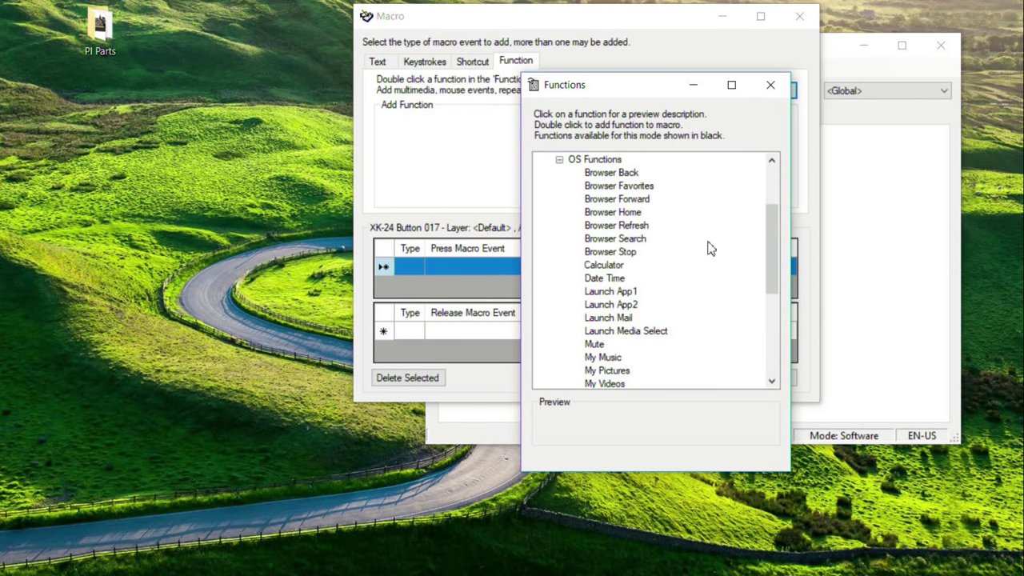
scroll(684, 242, down, 2)
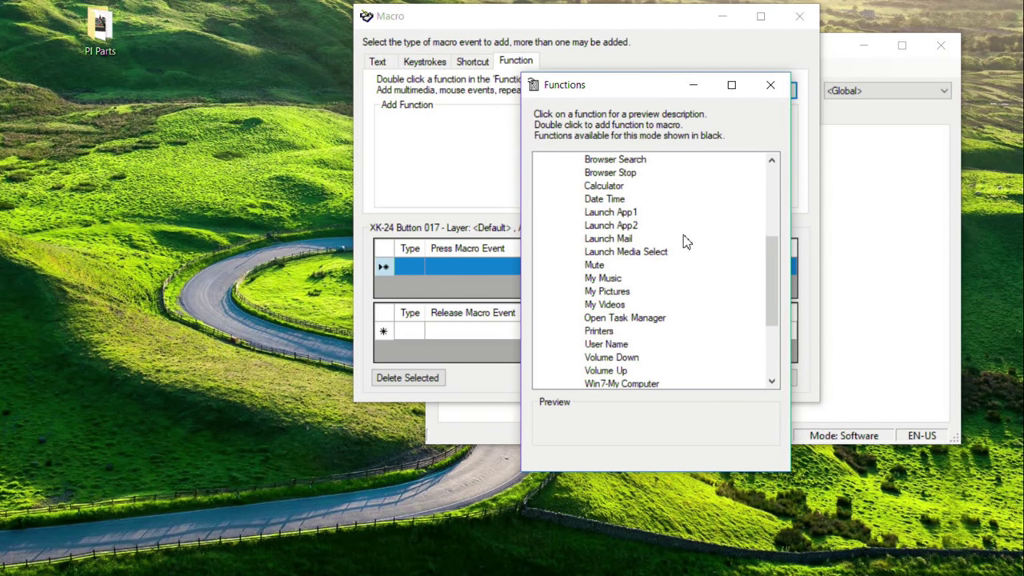
Preview the Calculator and Date Time functions and scroll through the OS Functions list
click(616, 190)
click(624, 203)
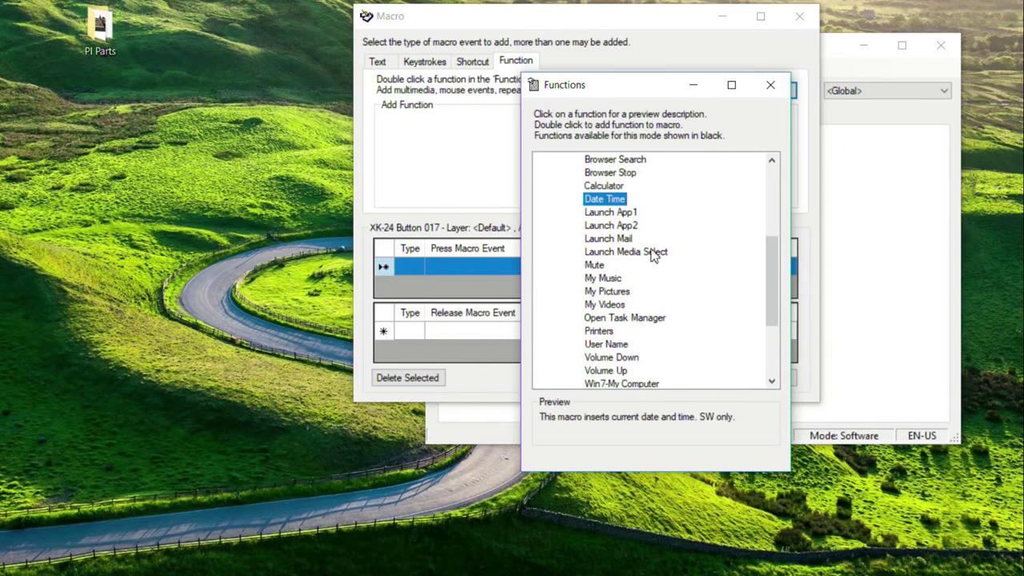
scroll(659, 259, down, 1)
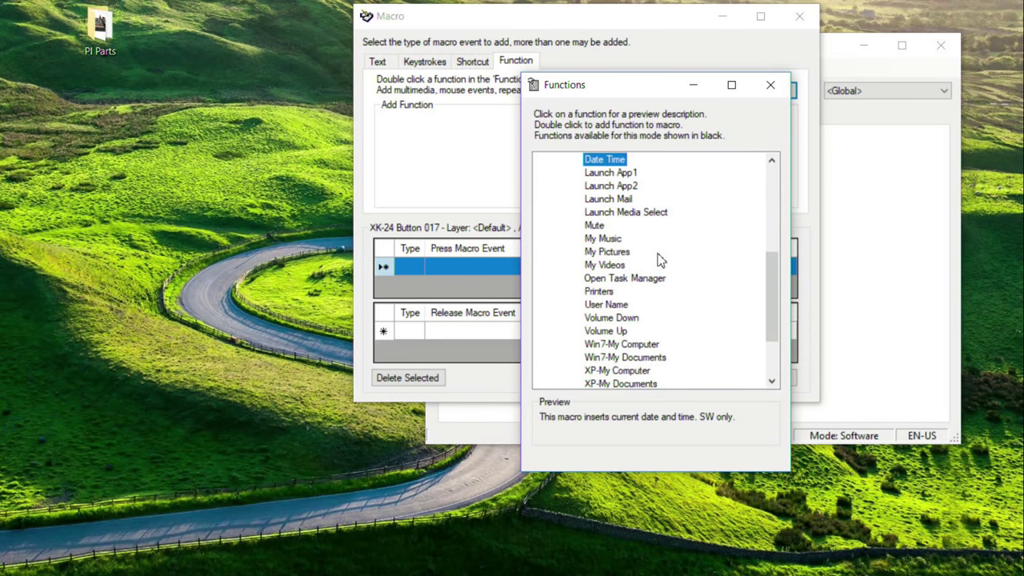
scroll(665, 260, down, 1)
scroll(665, 260, up, 3)
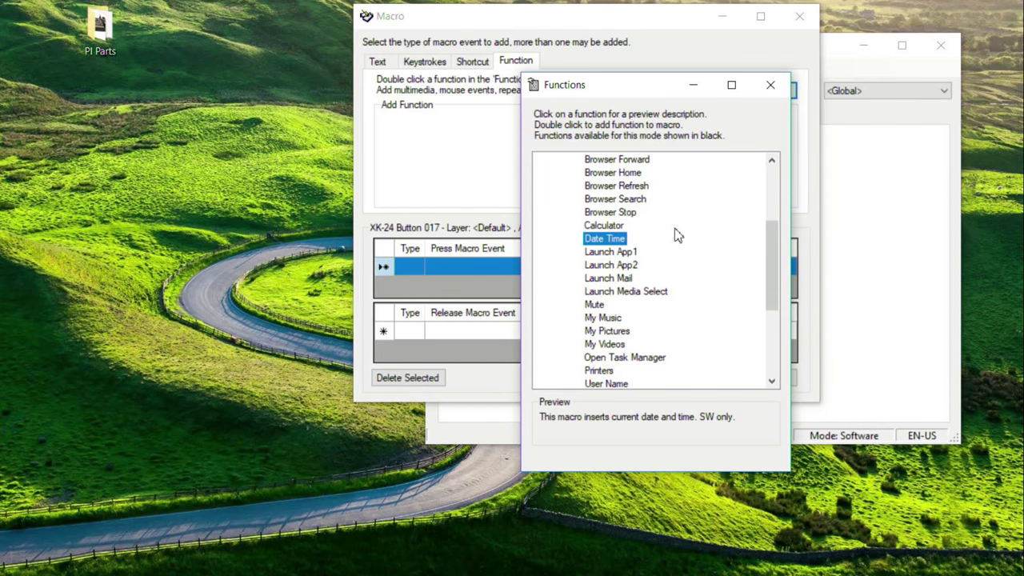
scroll(676, 235, down, 4)
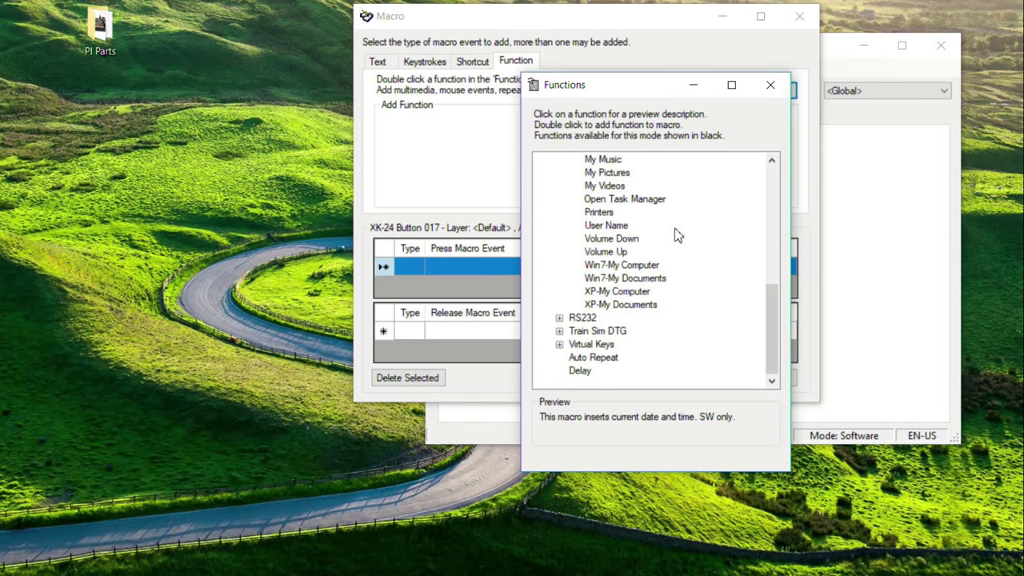
scroll(676, 234, up, 7)
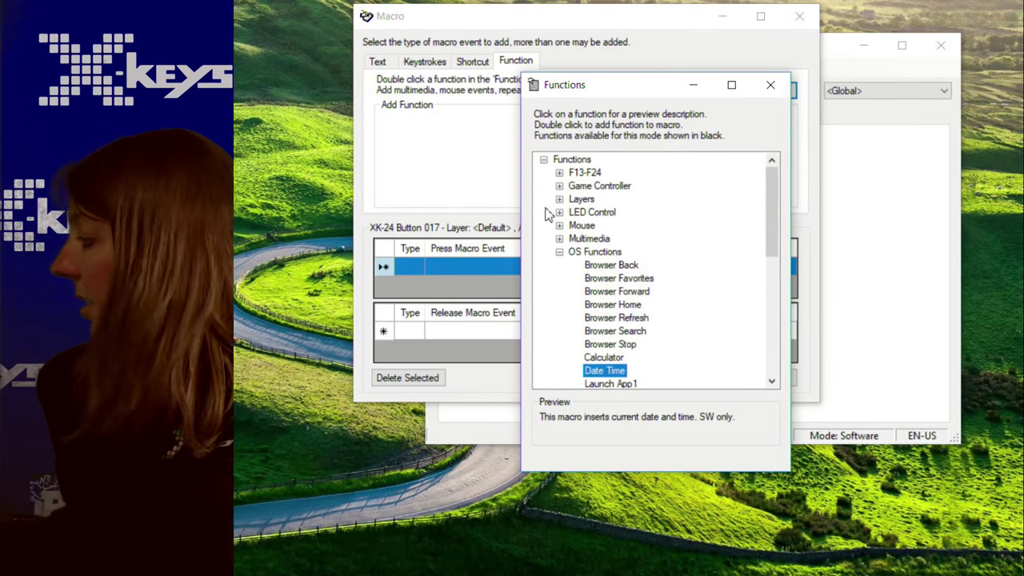